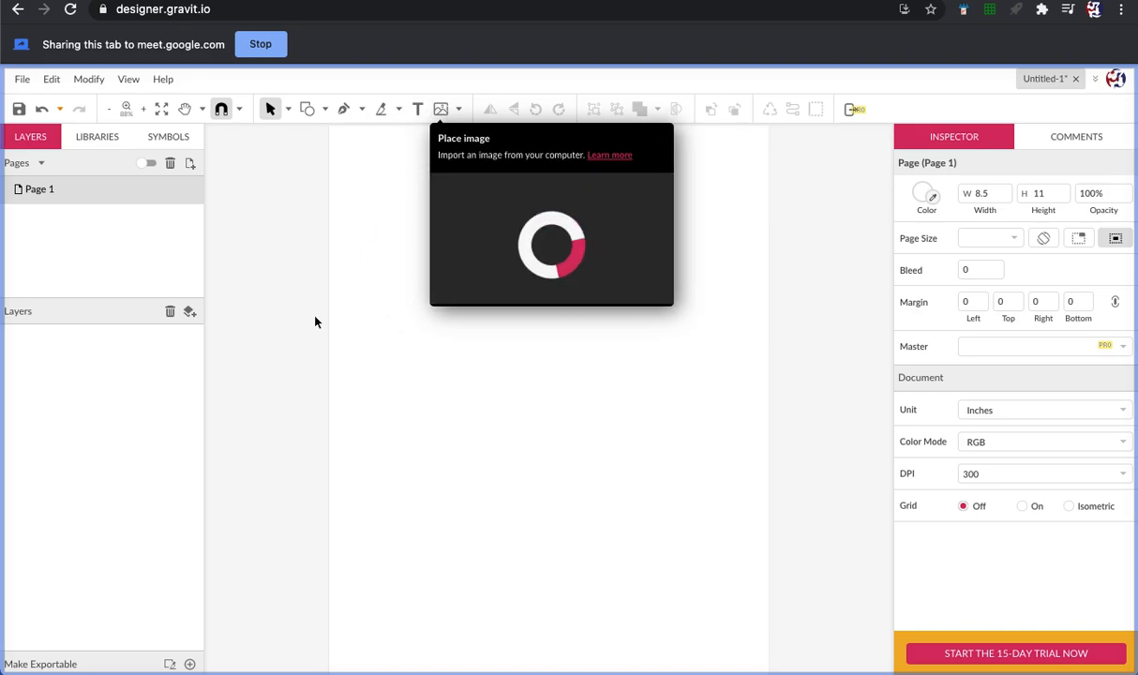
Add a text object in the upper left area of the page and replace its placeholder with the surname
click(417, 109)
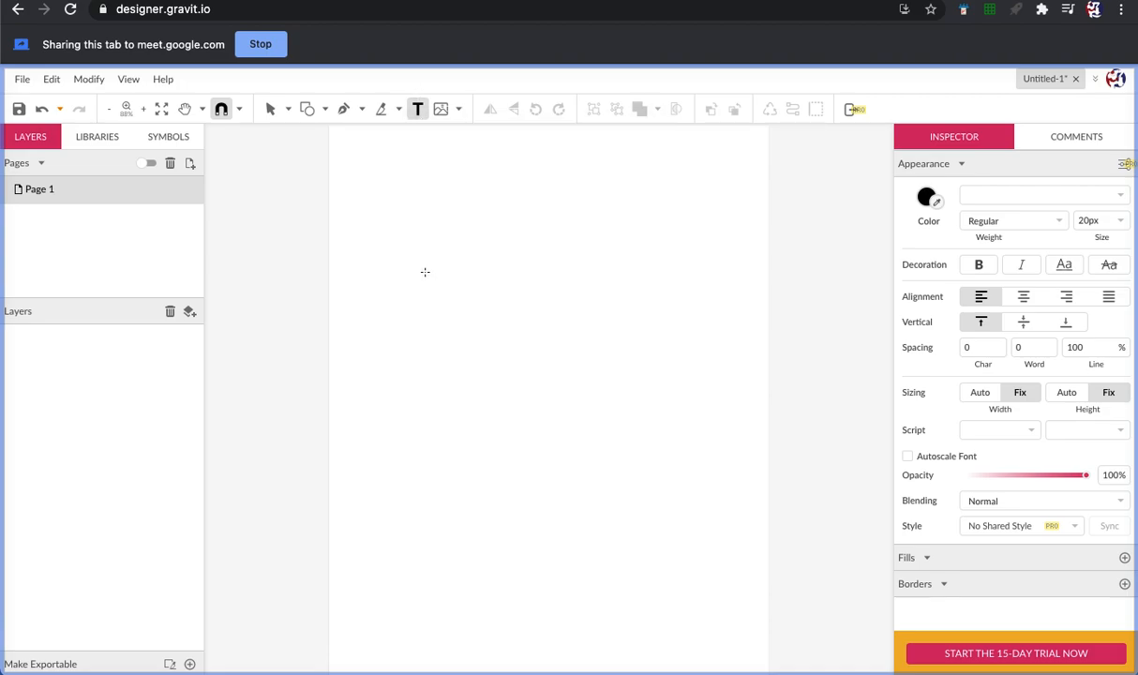
click(406, 214)
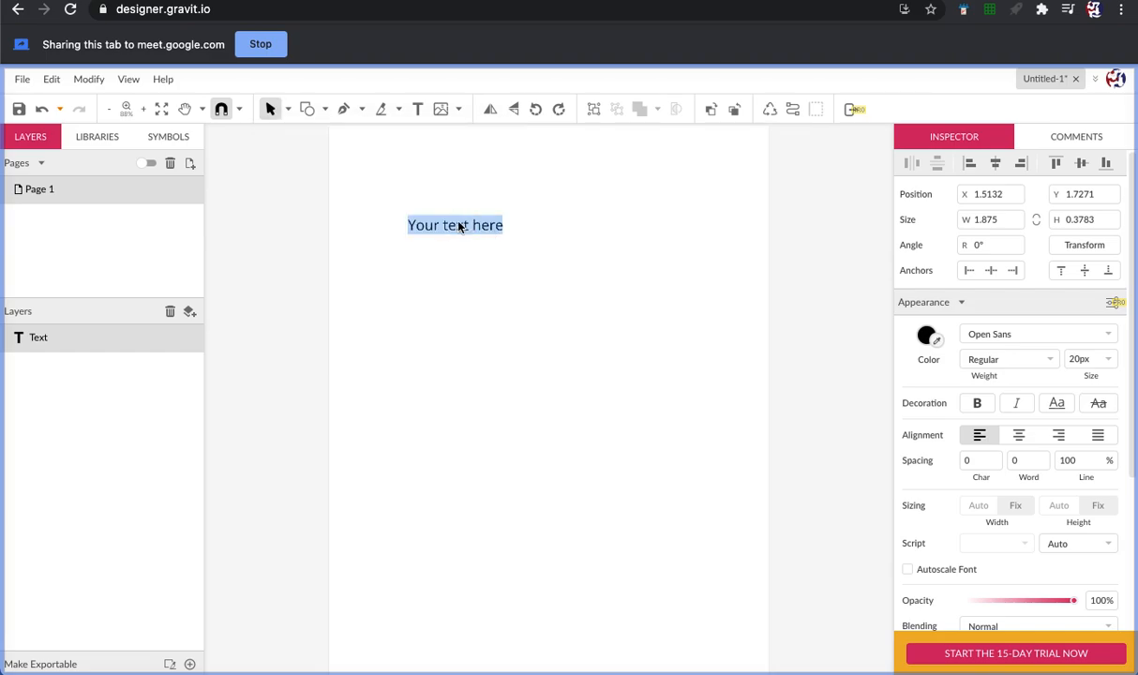
double_click(459, 226)
triple_click(459, 227)
text(Skinner)
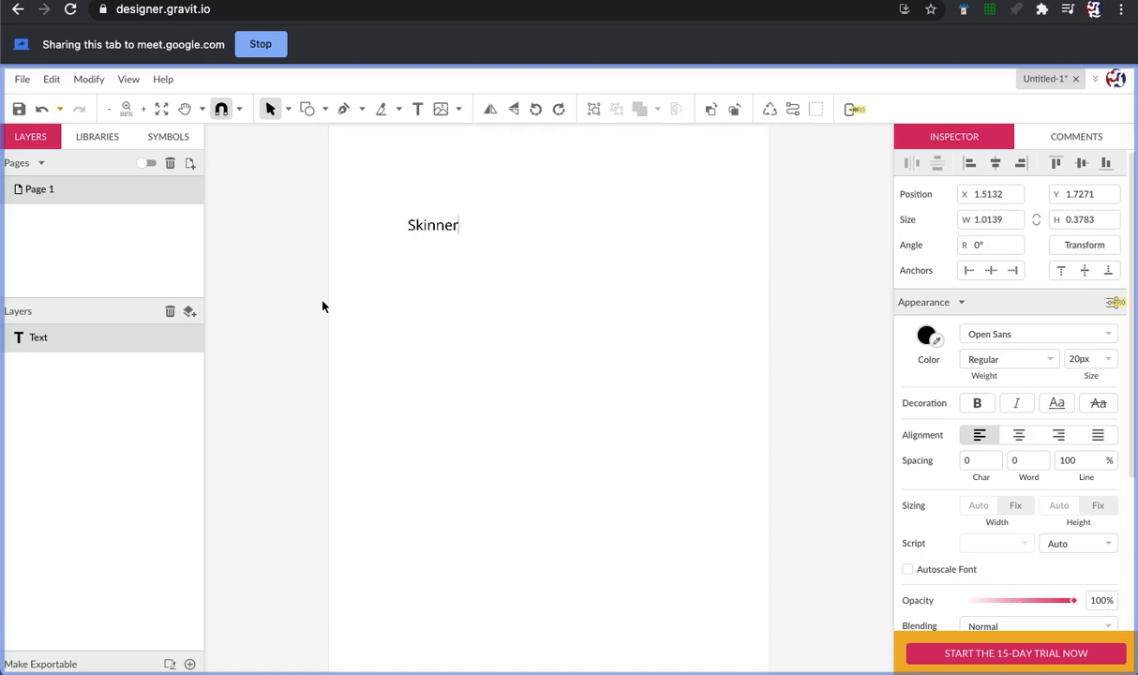
key(Escape)
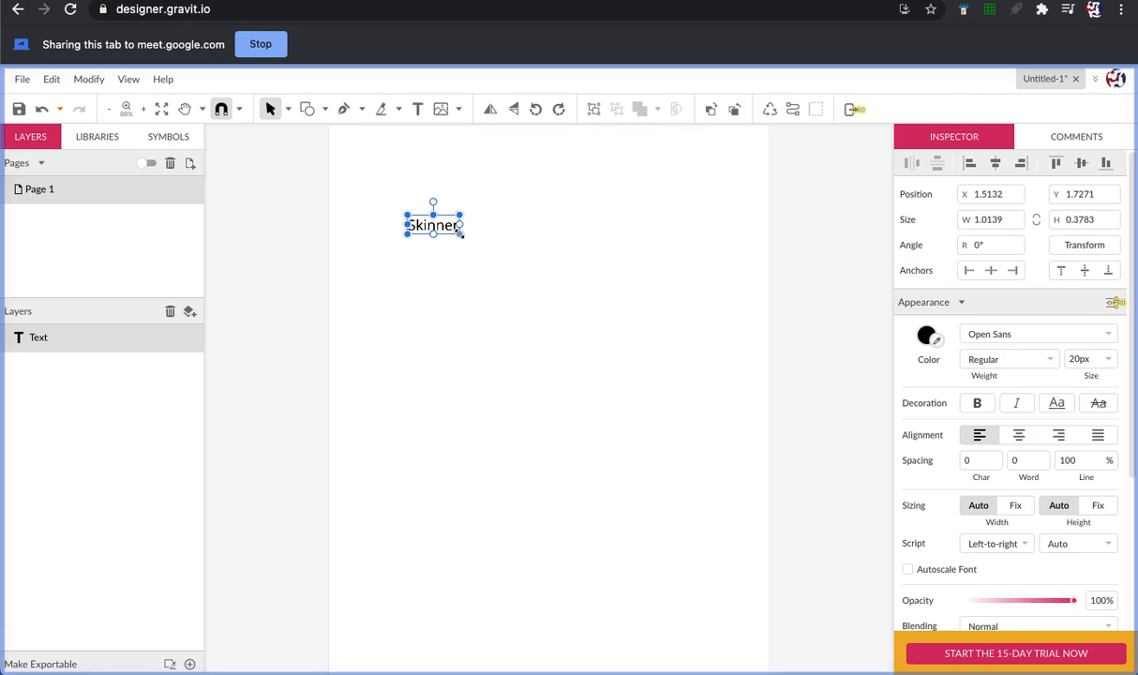
Try enlarging the text box to about 4.97 by 1.85 inches, undo the resize and deselect the text
drag(459, 233, 568, 315)
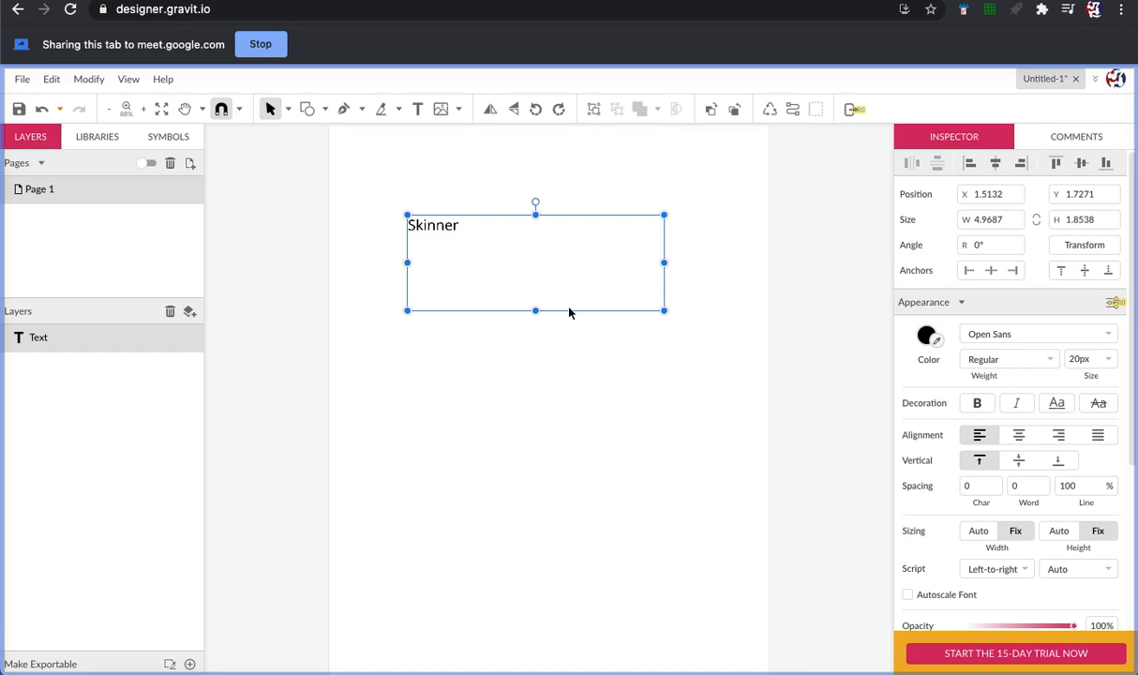
key(super+z)
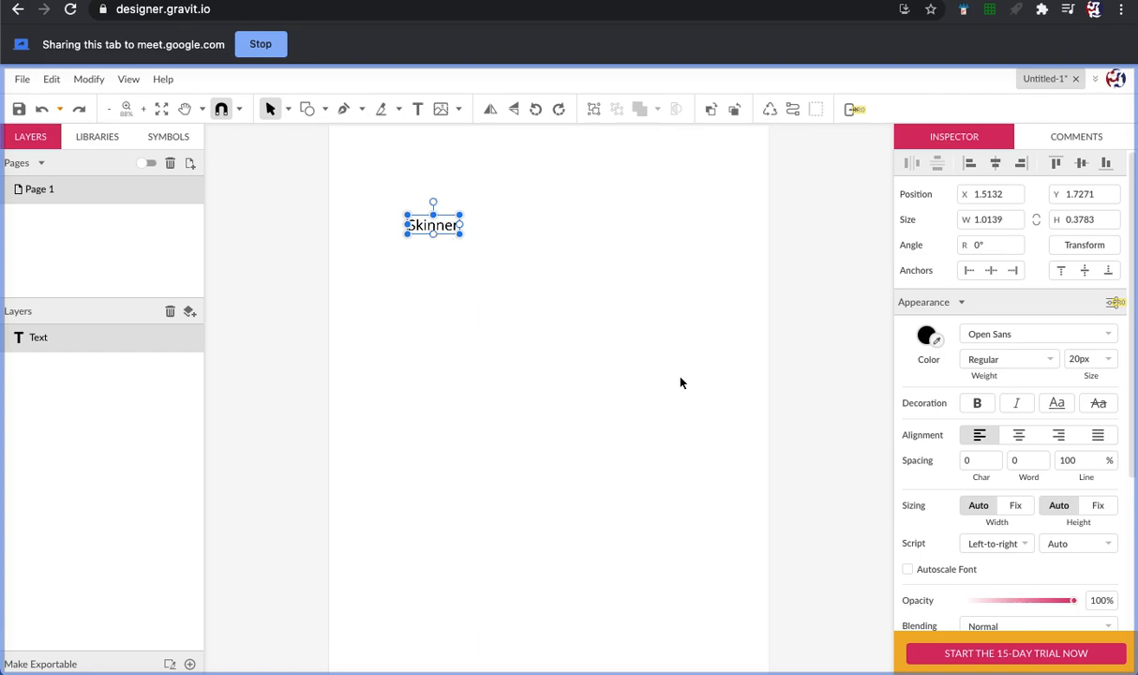
click(524, 339)
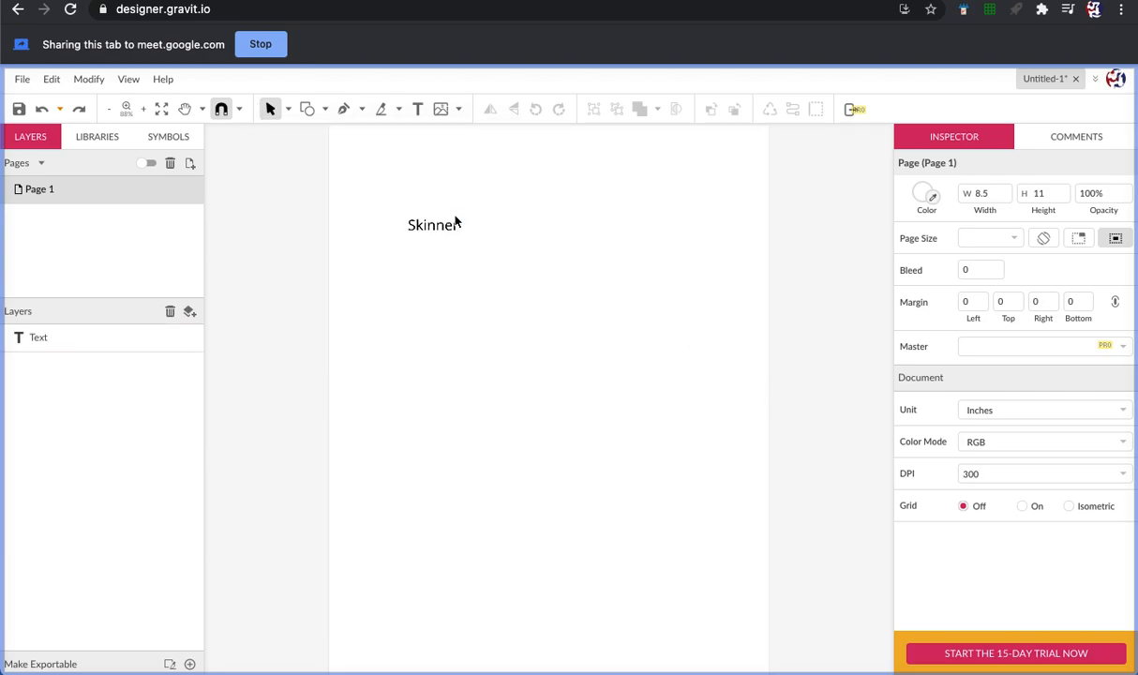
Change the surname text's color to the bright green preset
click(450, 225)
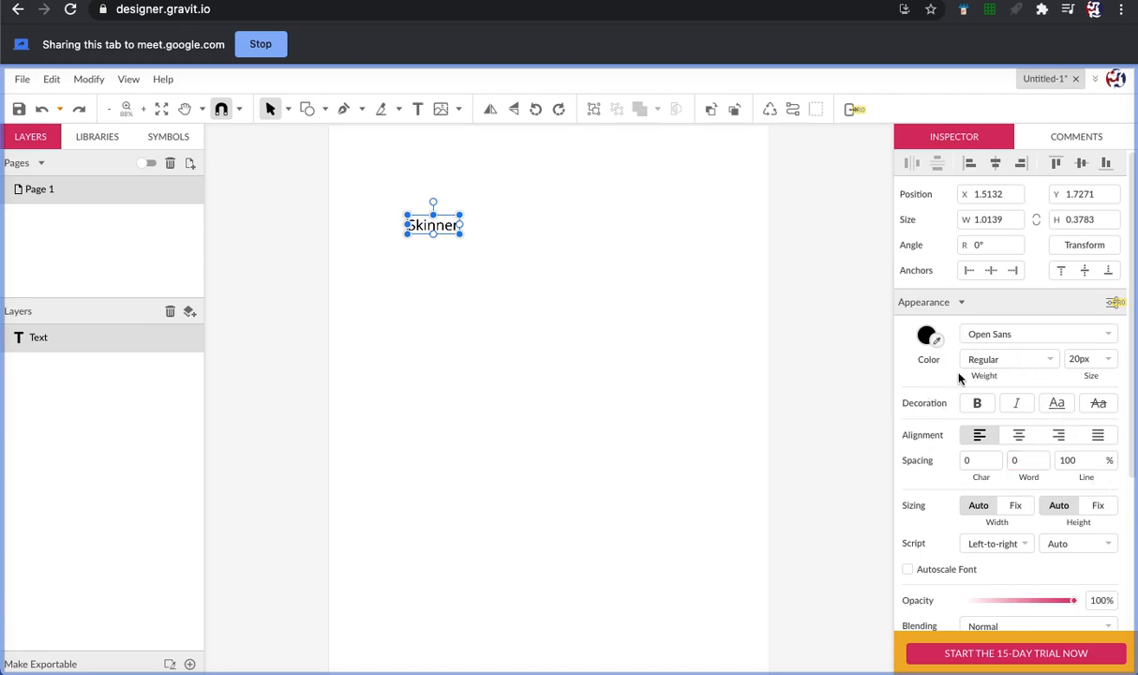
click(926, 335)
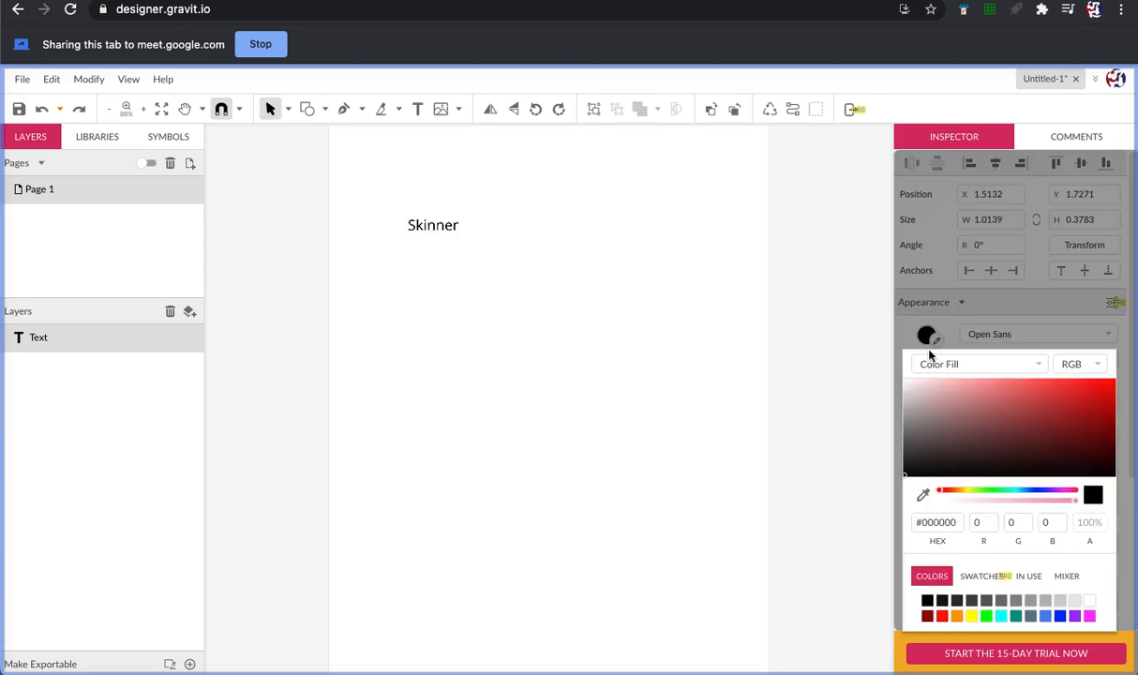
click(987, 616)
click(685, 432)
Set the surname text's size to 51 px and make it bold and italic
click(448, 226)
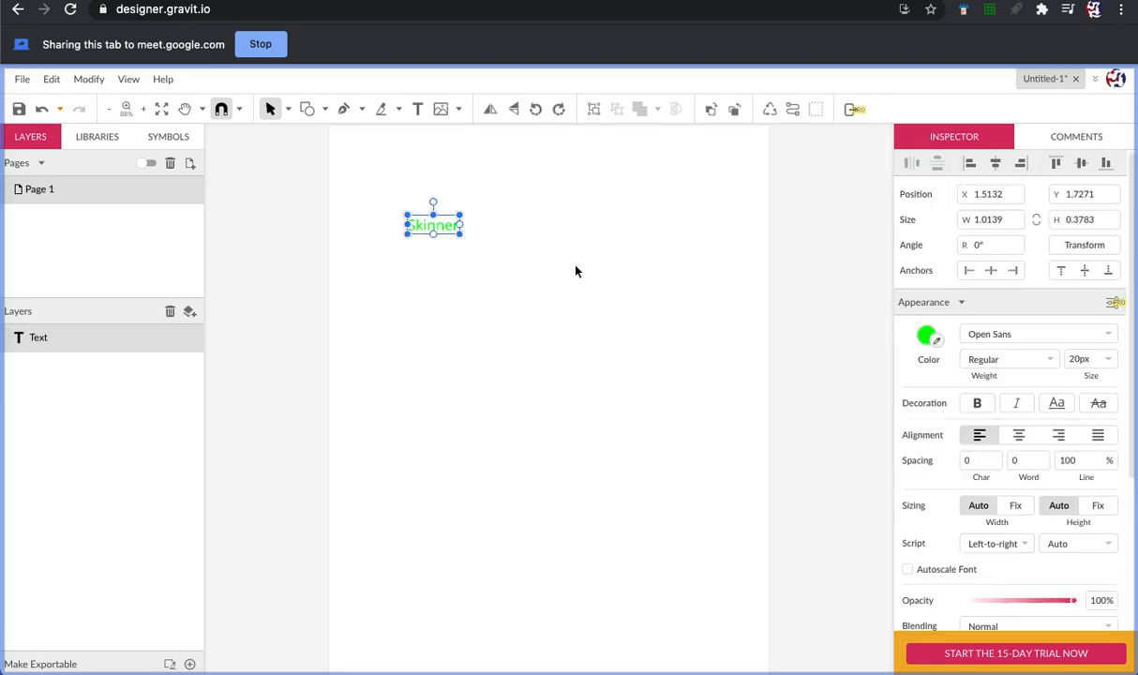
click(1079, 359)
mouse_move(1079, 359)
mouse_down()
mouse_move(1077, 368)
mouse_move(1078, 282)
mouse_move(1080, 339)
mouse_up()
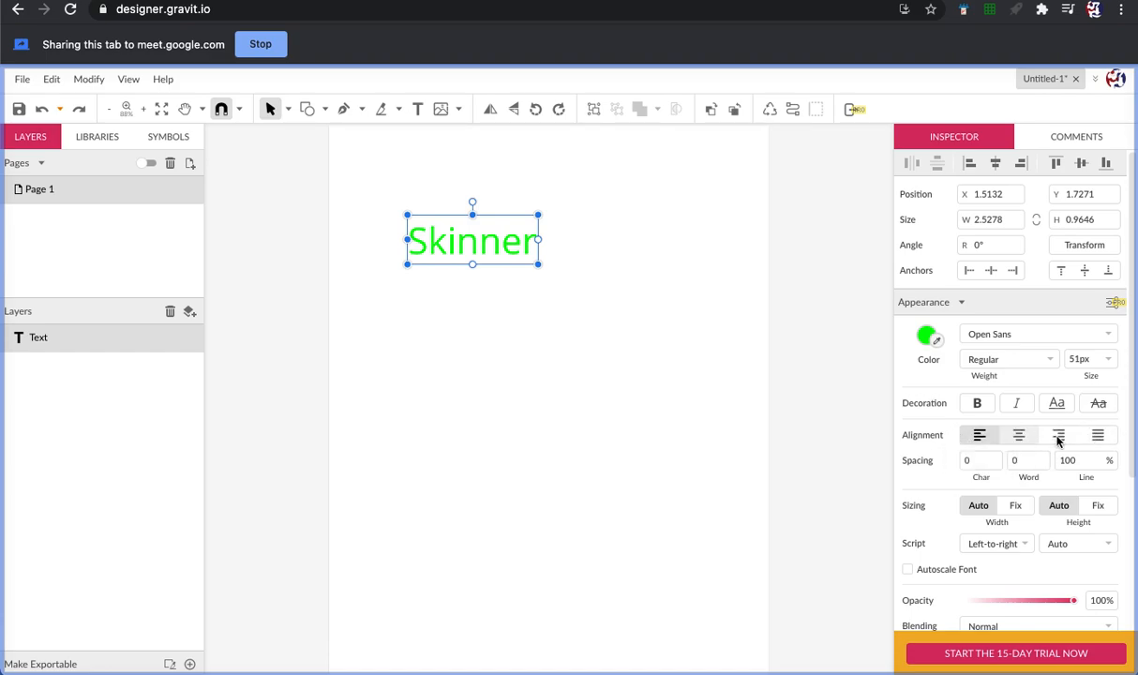
click(979, 411)
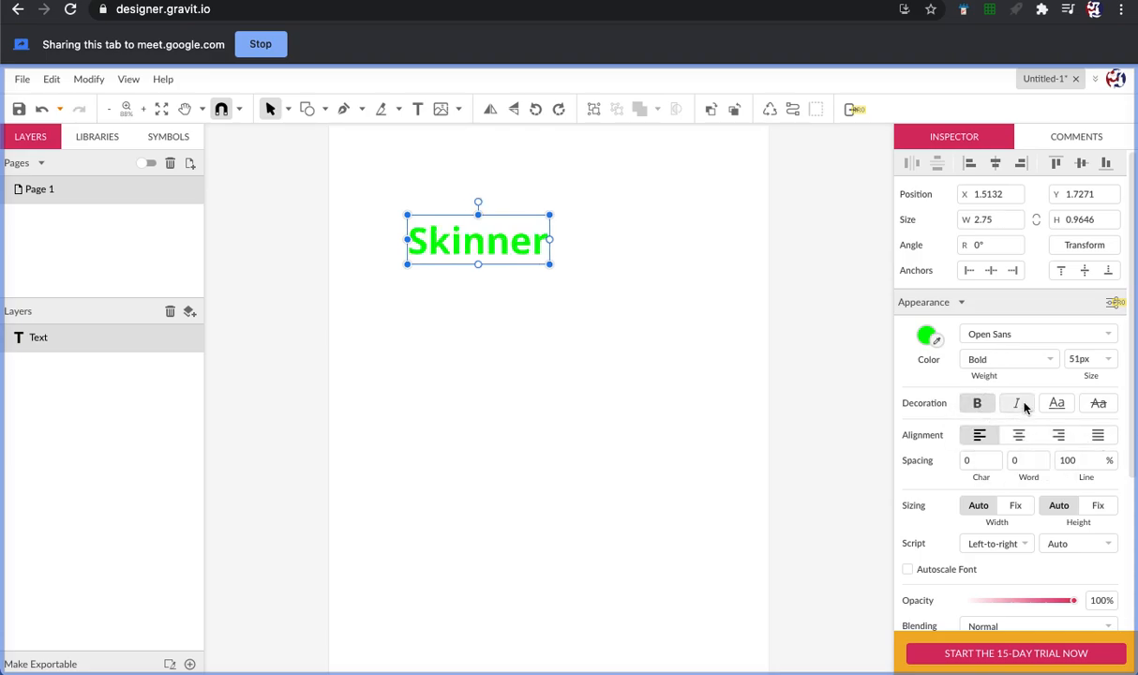
click(1016, 404)
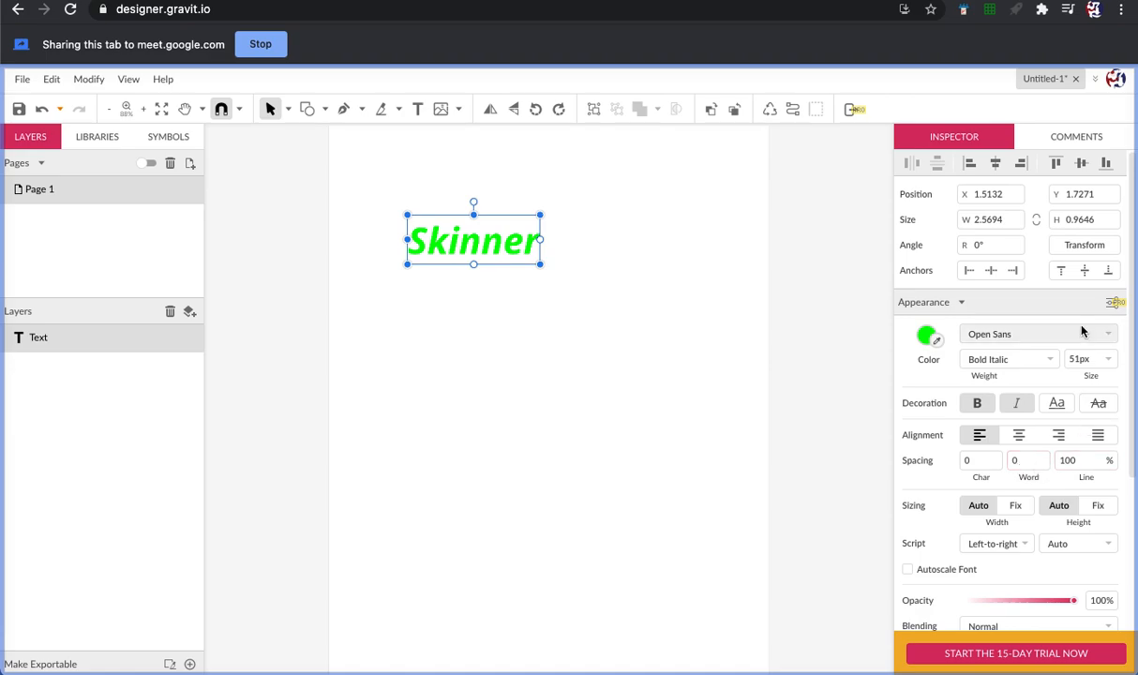
Browse the web fonts available for the surname text and examine its remaining appearance and effects settings
click(1109, 334)
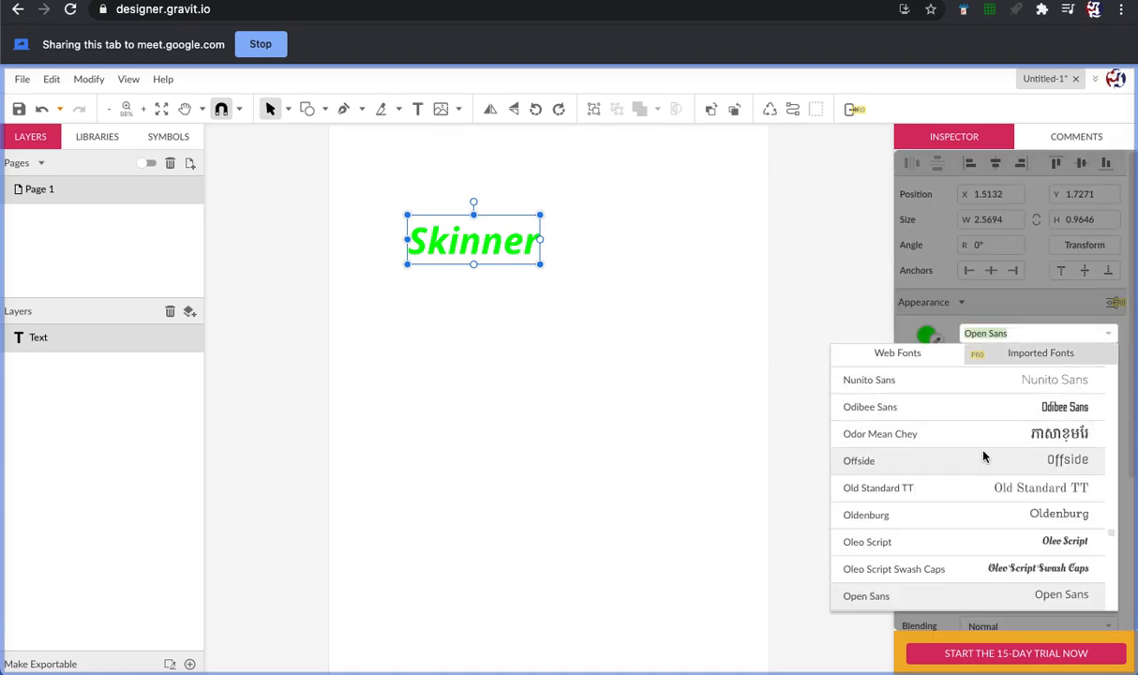
scroll(986, 457, down, 8)
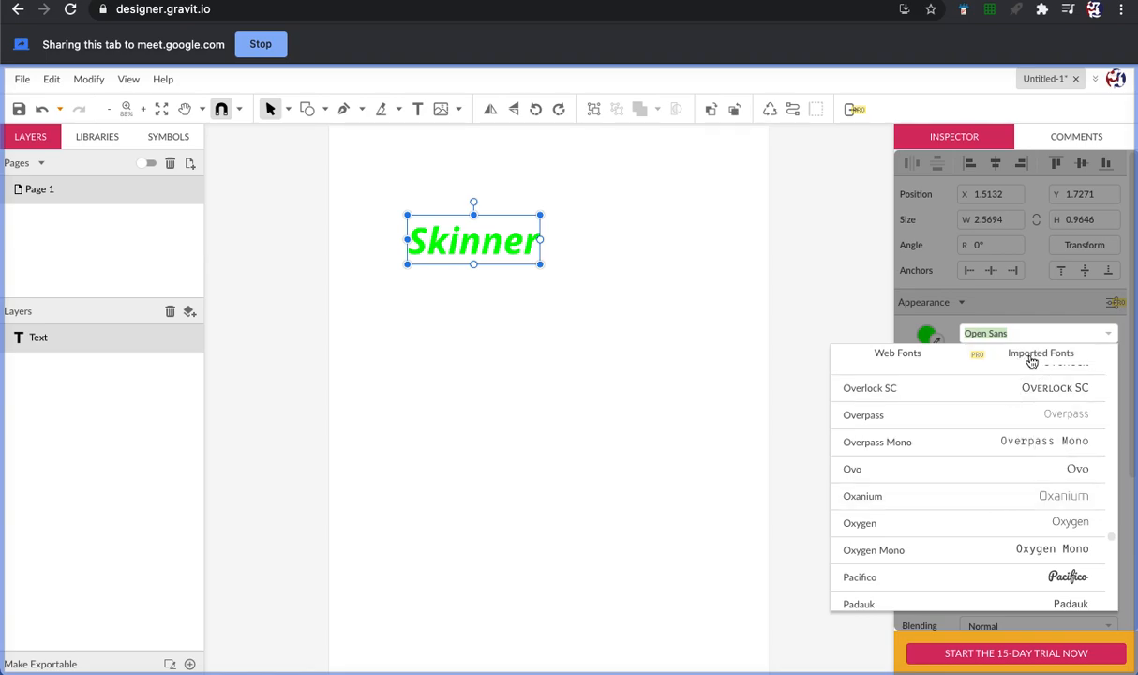
scroll(970, 476, down, 3)
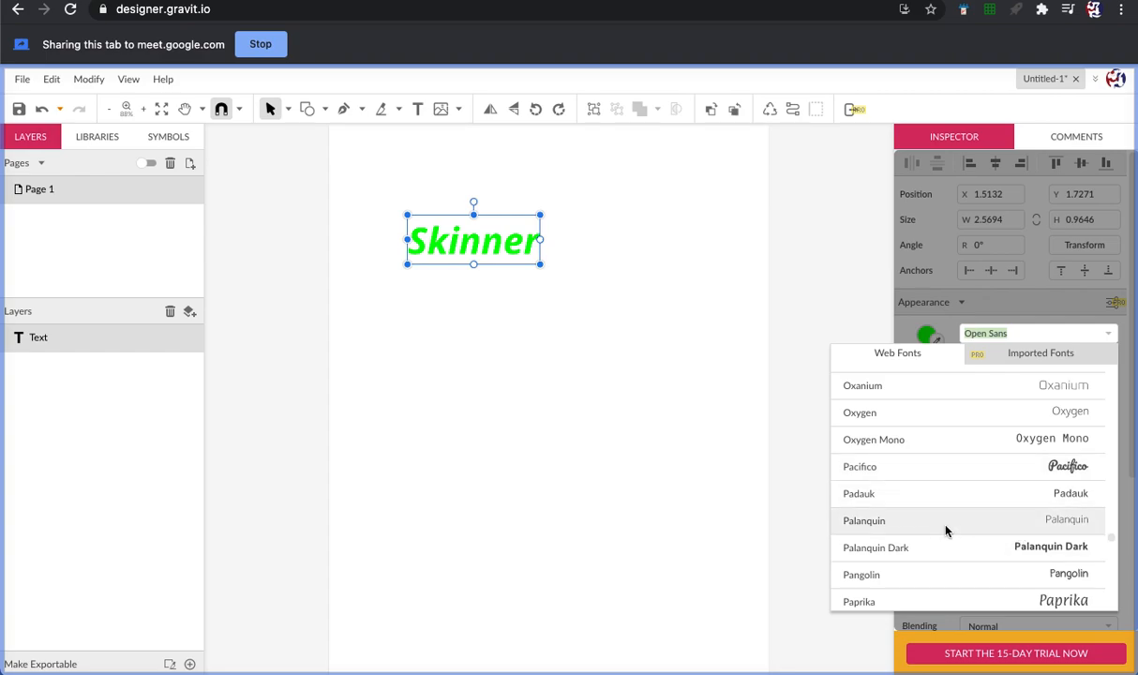
scroll(947, 530, up, 1)
scroll(947, 531, up, 7)
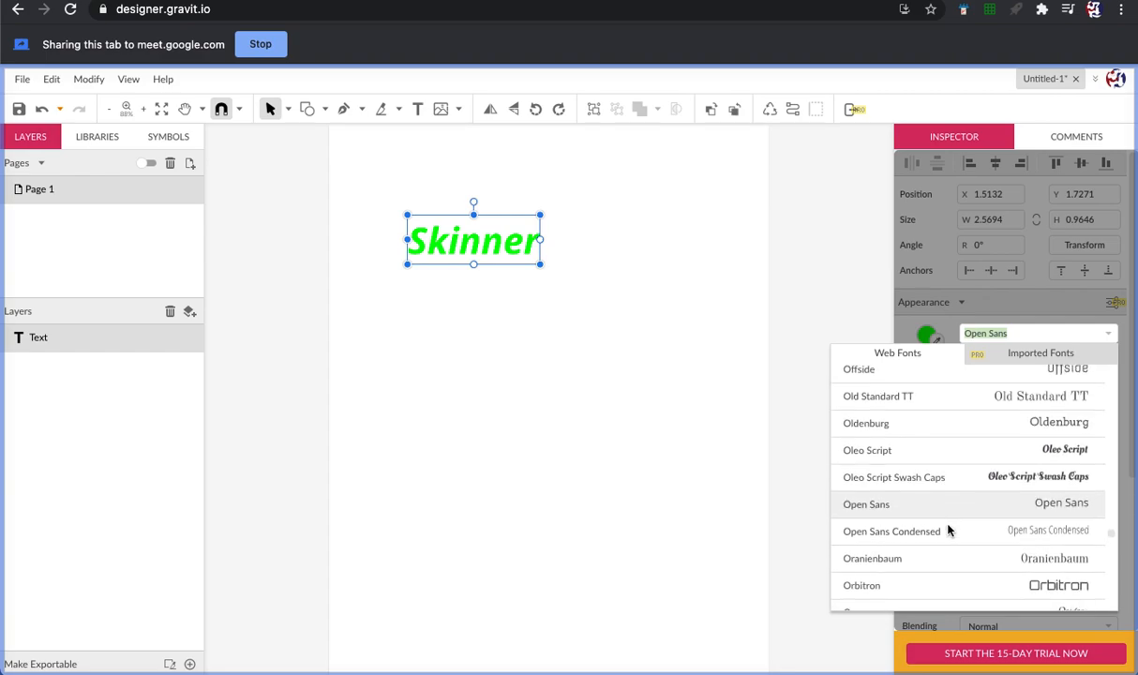
scroll(952, 529, up, 5)
drag(1112, 525, 1108, 464)
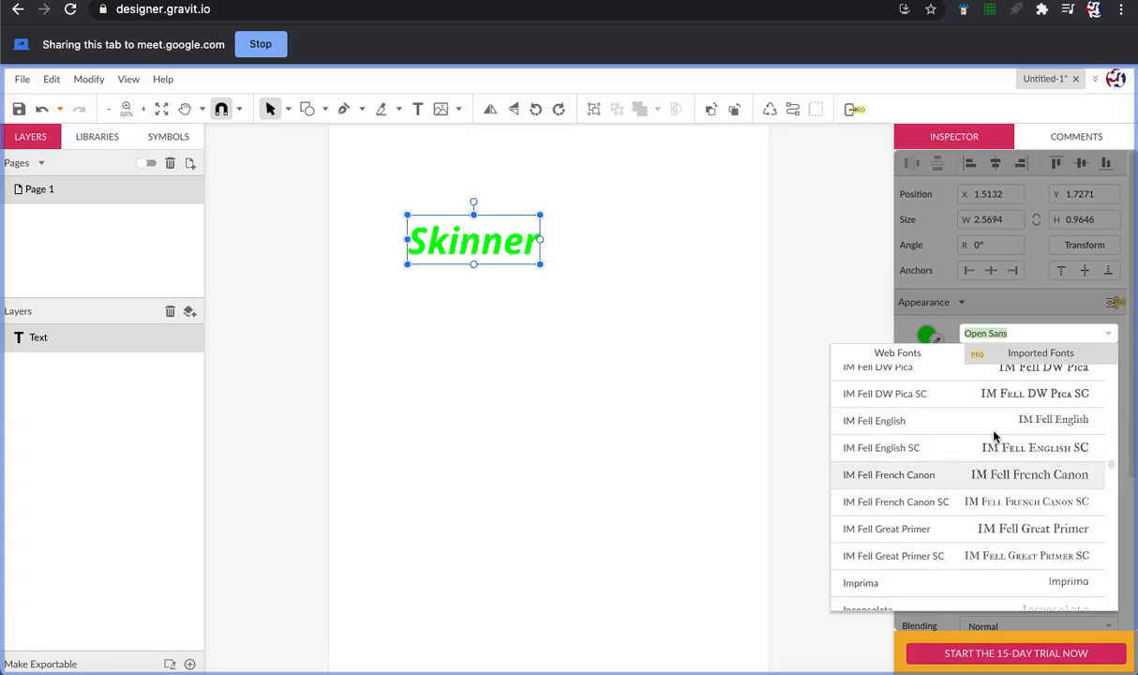
click(749, 346)
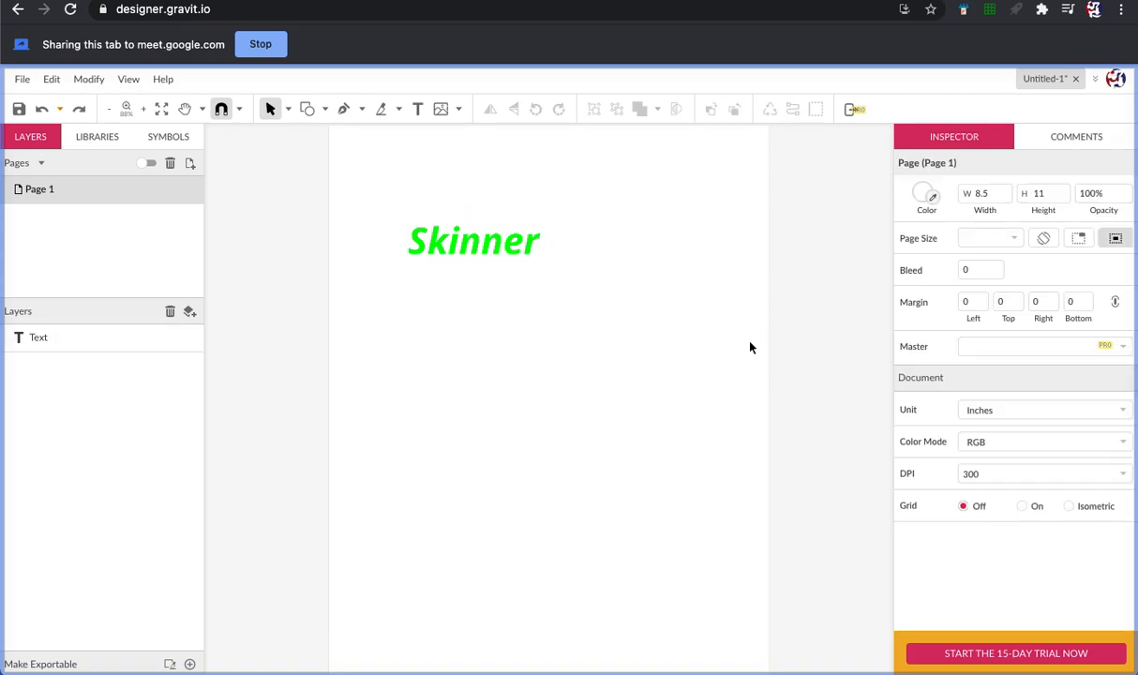
click(501, 249)
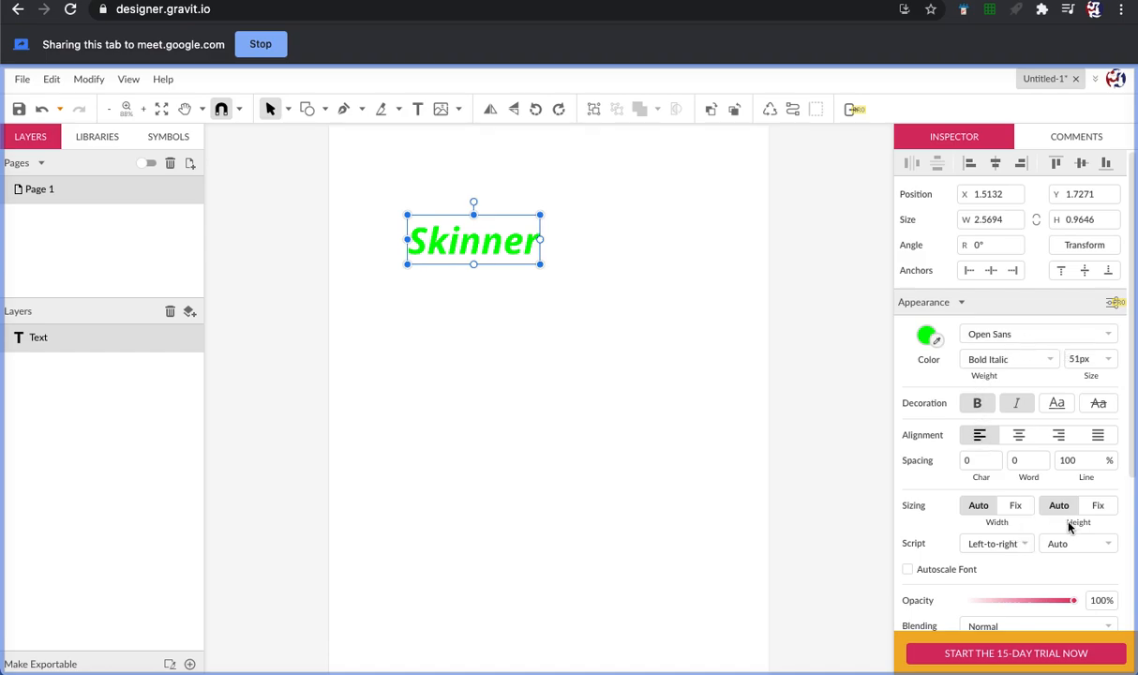
scroll(1040, 514, down, 5)
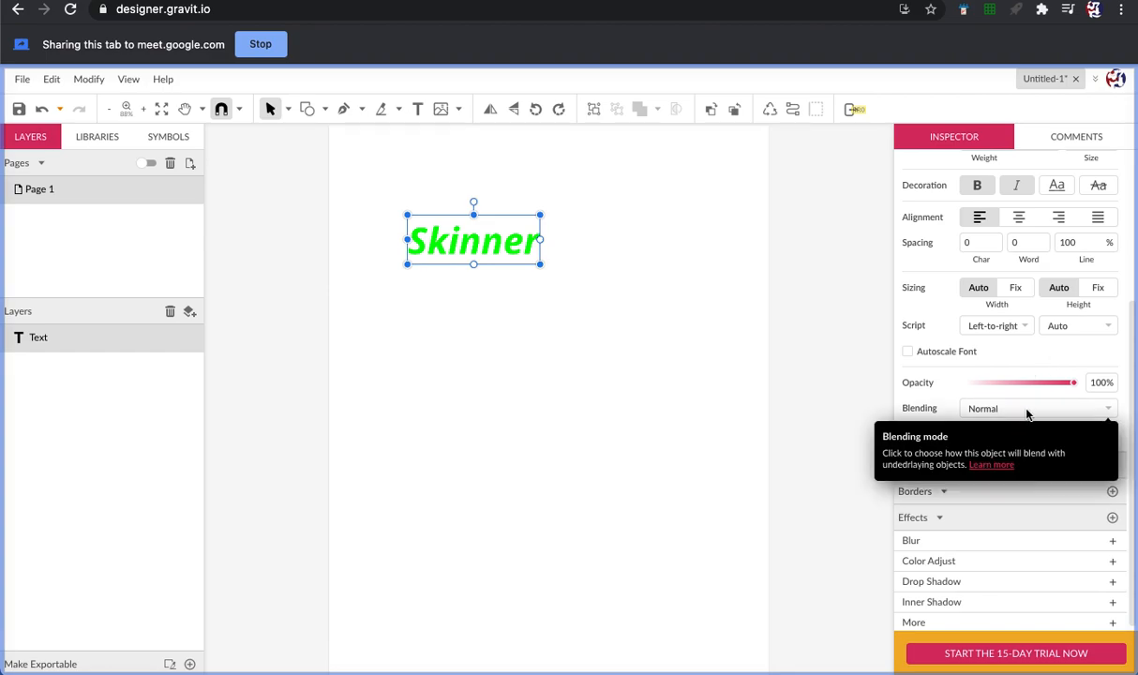
scroll(1038, 408, up, 4)
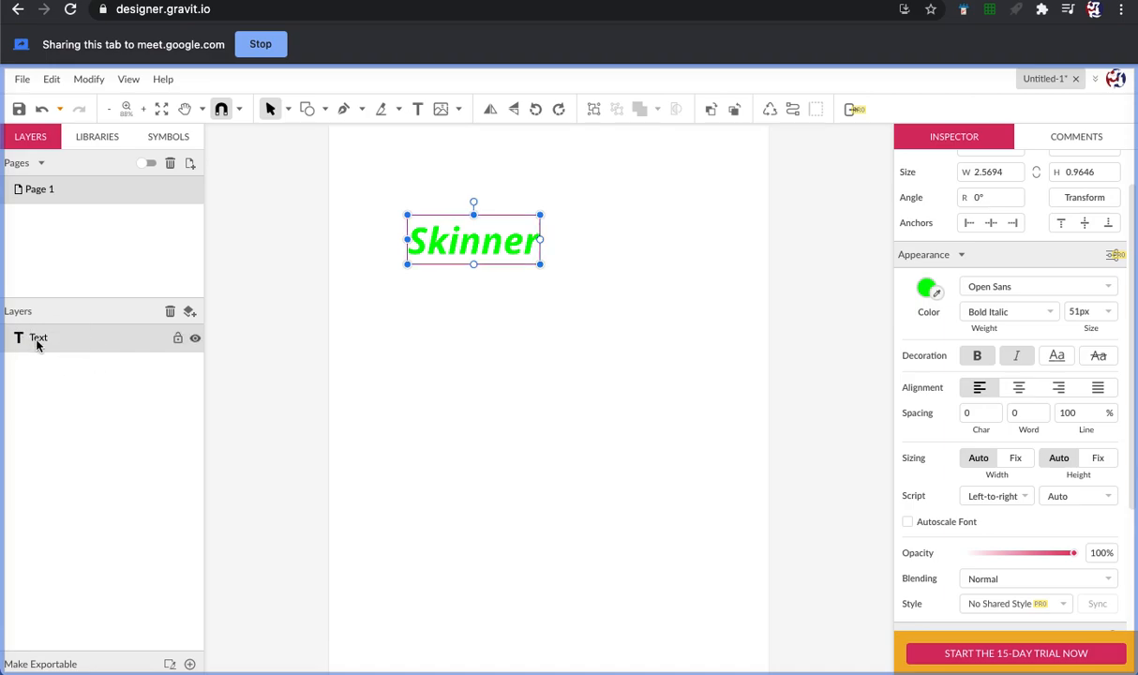
Hide the text layer and show it again, twice in a row
click(194, 340)
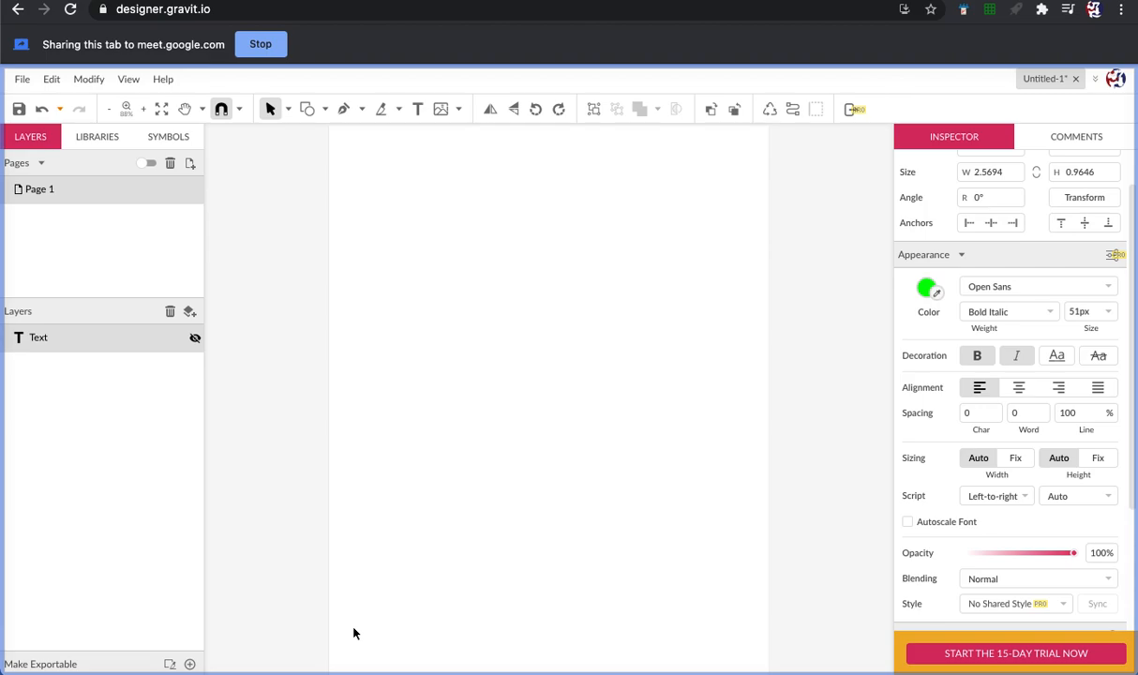
click(195, 339)
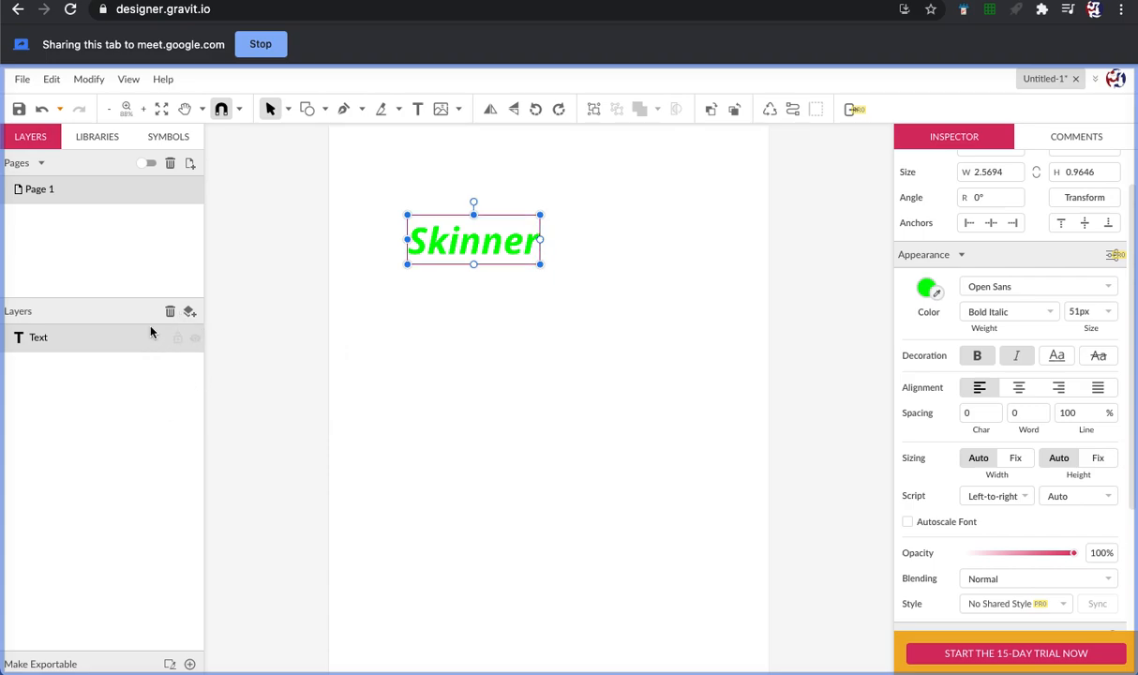
click(195, 339)
click(195, 339)
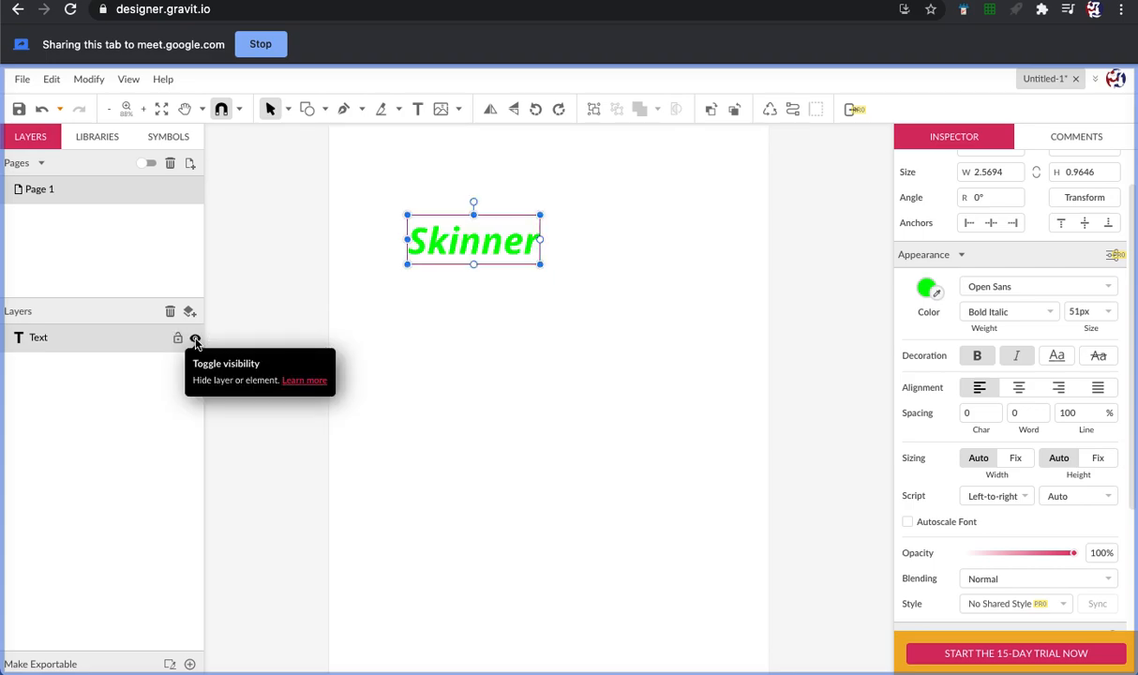